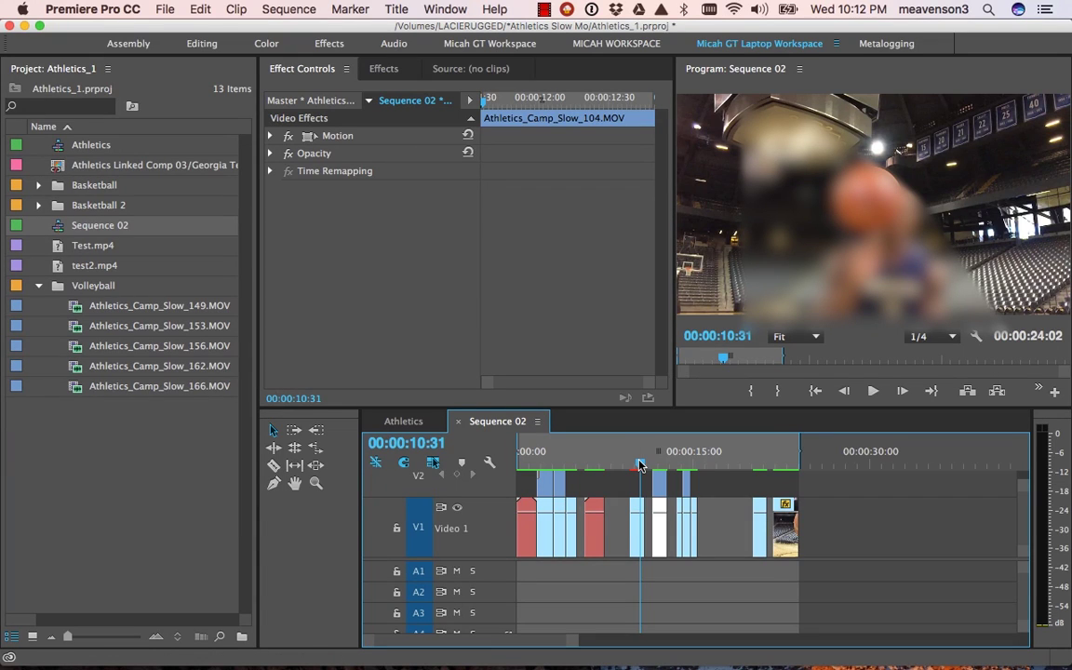
# - Scrub around 00:00:09 and zoom in to preview the Athletics_Camp_Slow_104.MOV clip on V1
pyautogui.moveTo(639, 465); pyautogui.dragTo(629, 468)
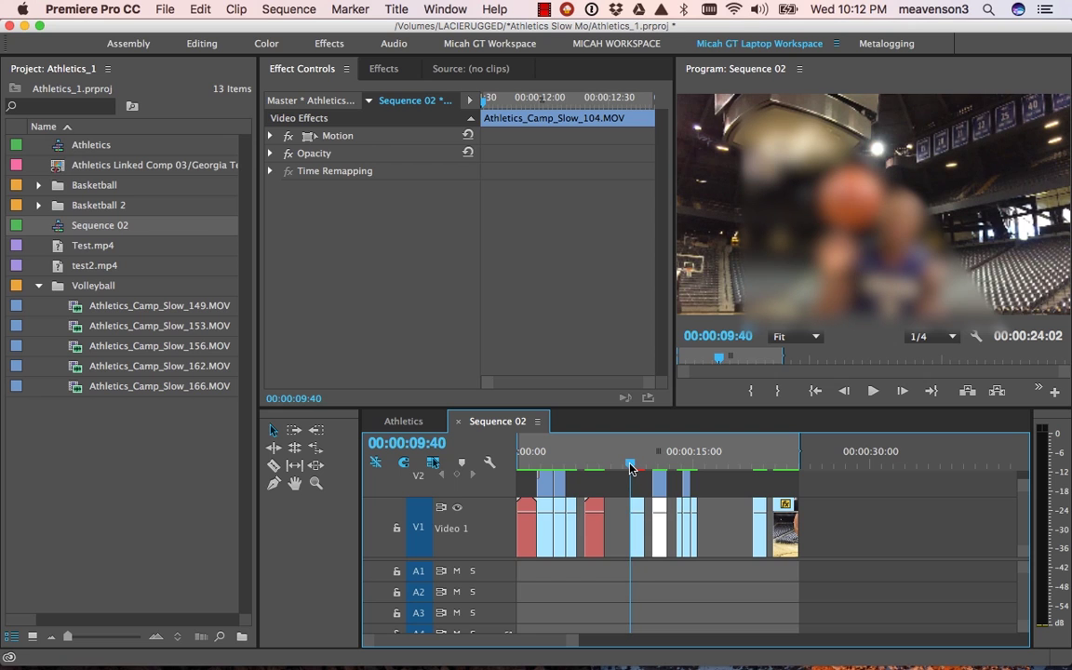
pyautogui.press('=')
pyautogui.press('=')
pyautogui.moveTo(770, 467)
pyautogui.mouseDown()
pyautogui.moveTo(807, 465)
pyautogui.moveTo(763, 462)
pyautogui.mouseUp()
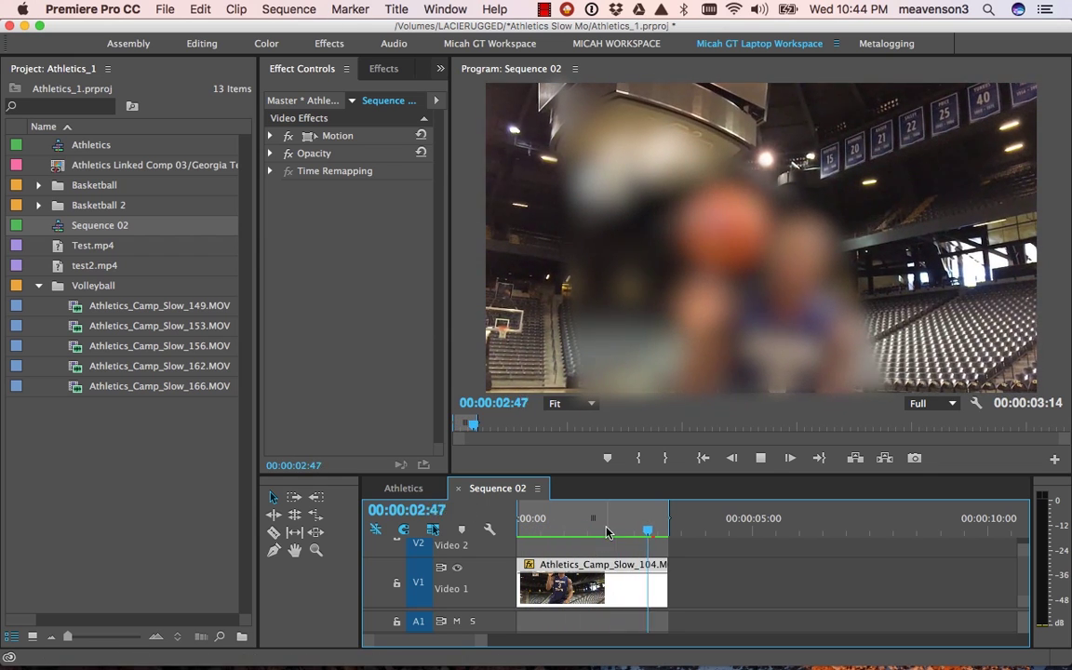
# - Zoom out to 20 seconds, enlarge the Timeline to reveal Video 2 and 3, and return to 00:00:00:00
pyautogui.moveTo(622, 532)
pyautogui.mouseDown()
pyautogui.moveTo(488, 529)
pyautogui.moveTo(663, 528)
pyautogui.moveTo(600, 528)
pyautogui.moveTo(622, 531)
pyautogui.mouseUp()
pyautogui.press('-')
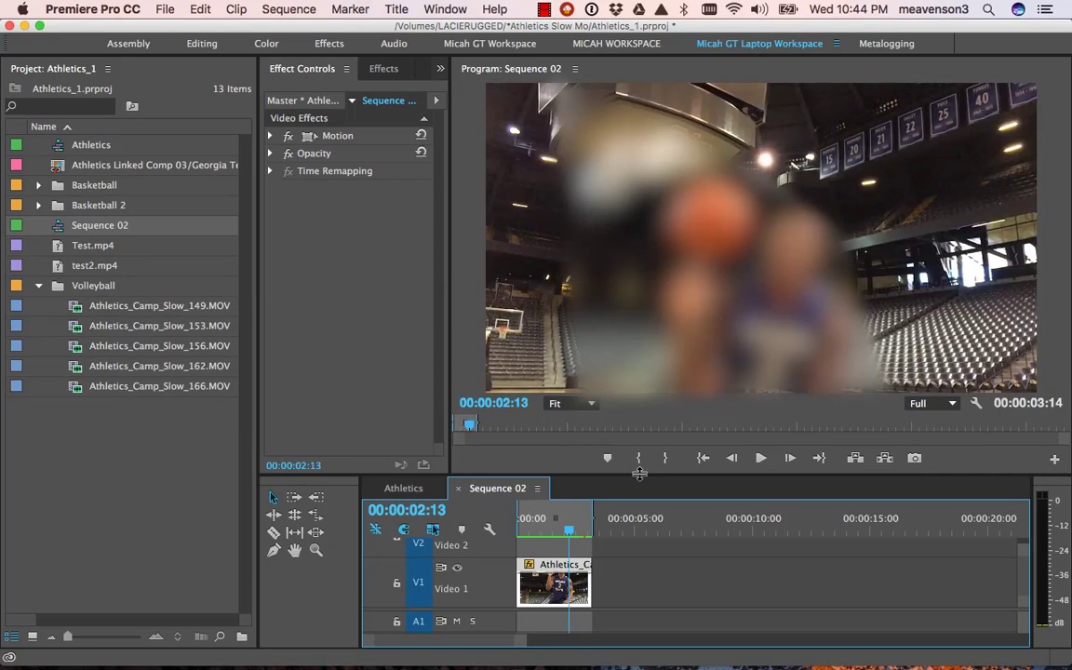
pyautogui.moveTo(639, 474); pyautogui.dragTo(622, 402)
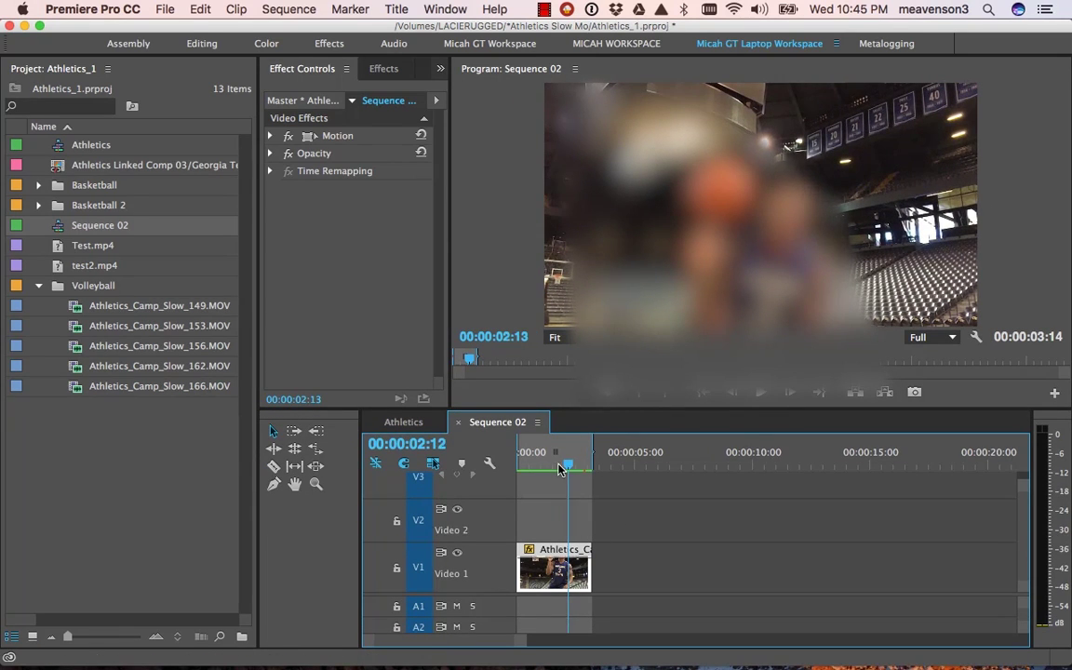
pyautogui.moveTo(559, 468); pyautogui.dragTo(500, 465)
pyautogui.click(533, 465)
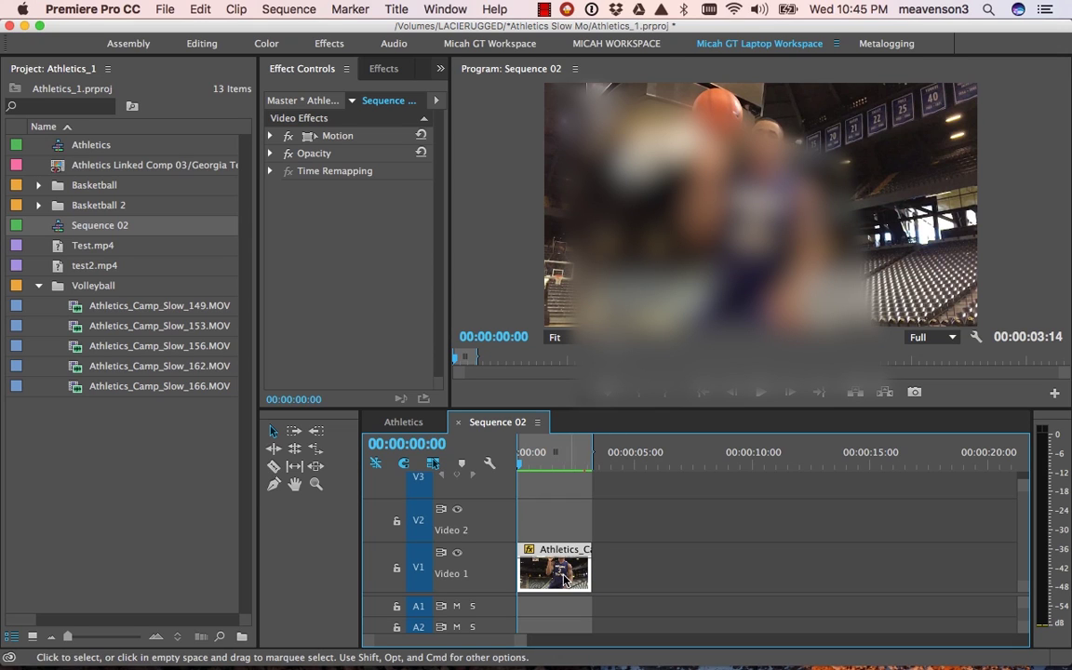
# - Paste a copy of the clip at 00:00:04:01 on Video 1, play it back, and select it
pyautogui.click(611, 465)
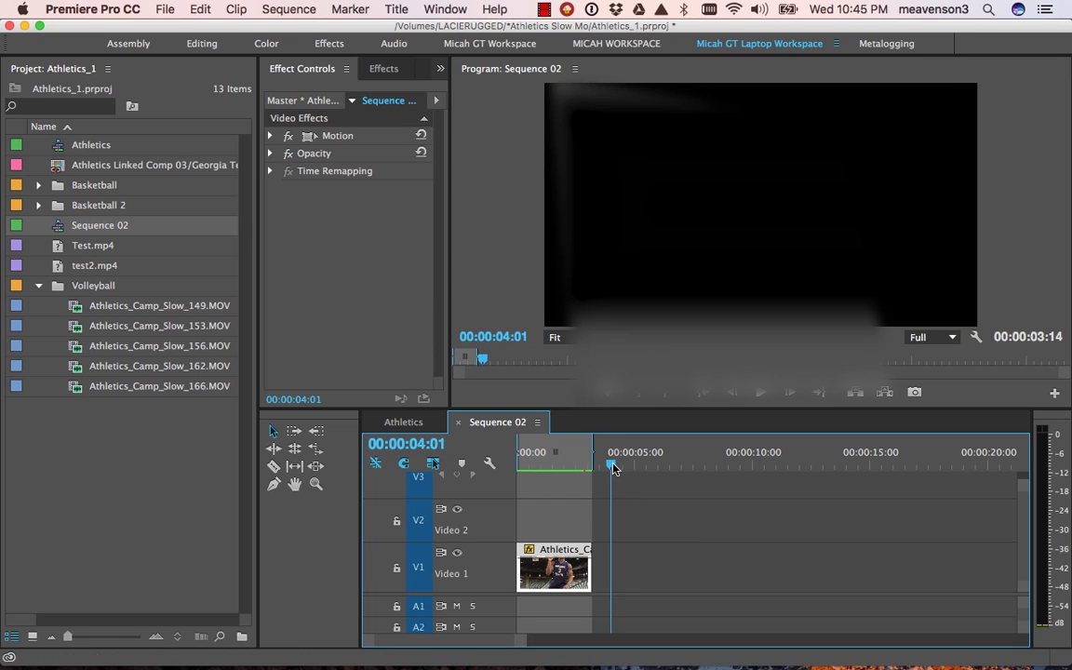
pyautogui.press('super+v')
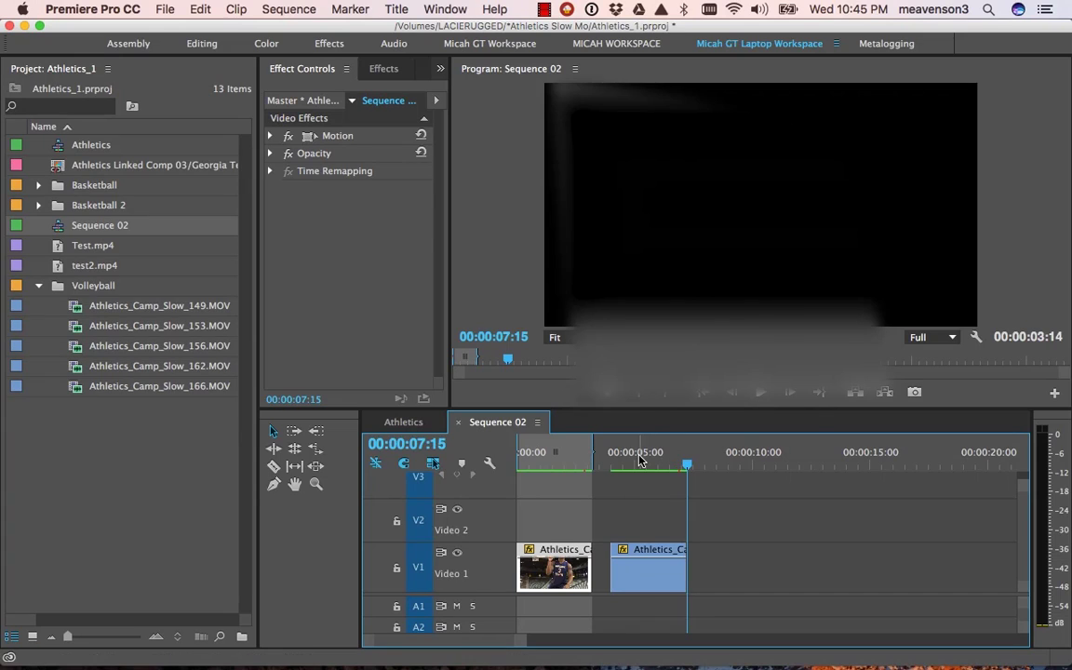
pyautogui.click(630, 462)
pyautogui.moveTo(630, 463)
pyautogui.mouseDown()
pyautogui.moveTo(640, 465)
pyautogui.moveTo(618, 470)
pyautogui.mouseUp()
pyautogui.press('space')
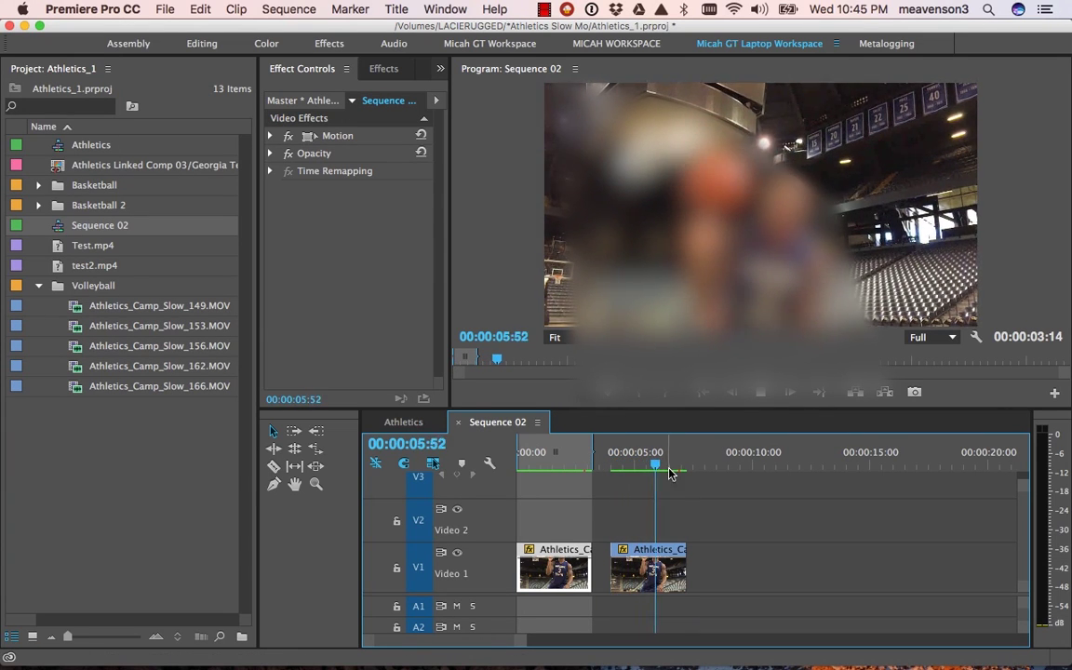
pyautogui.press('space')
pyautogui.click(661, 582)
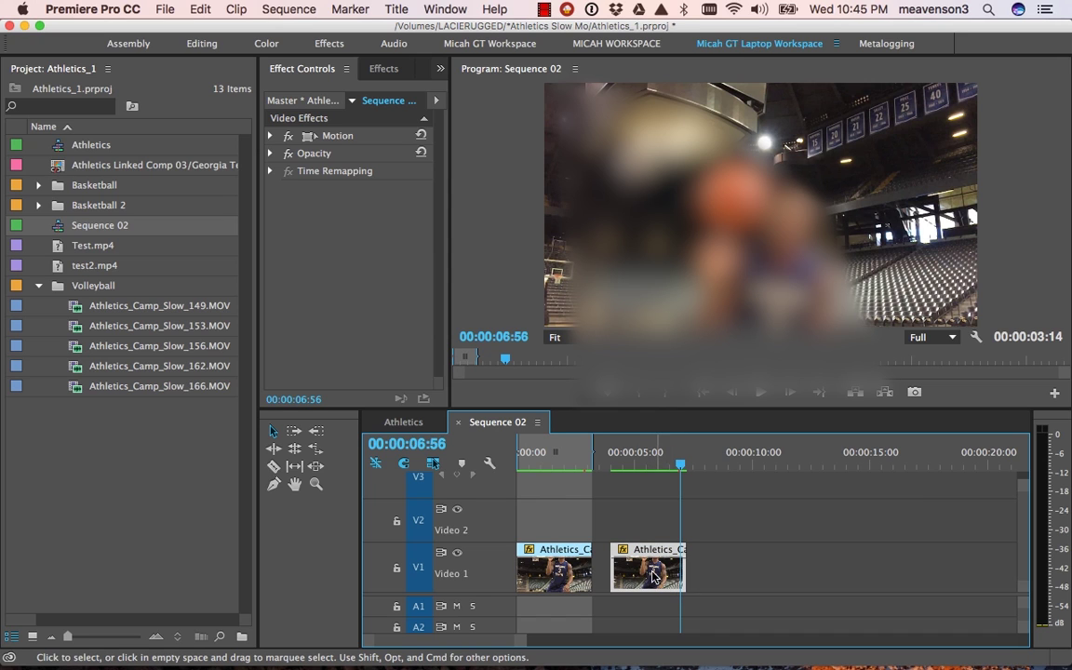
# - Option-drag the clip onto Video 2 and drag its opacity rubber band down to about 54%
pyautogui.moveTo(652, 569); pyautogui.dragTo(652, 523)
pyautogui.click(639, 462)
pyautogui.moveTo(638, 462); pyautogui.dragTo(620, 467)
pyautogui.press('=')
pyautogui.press('=')
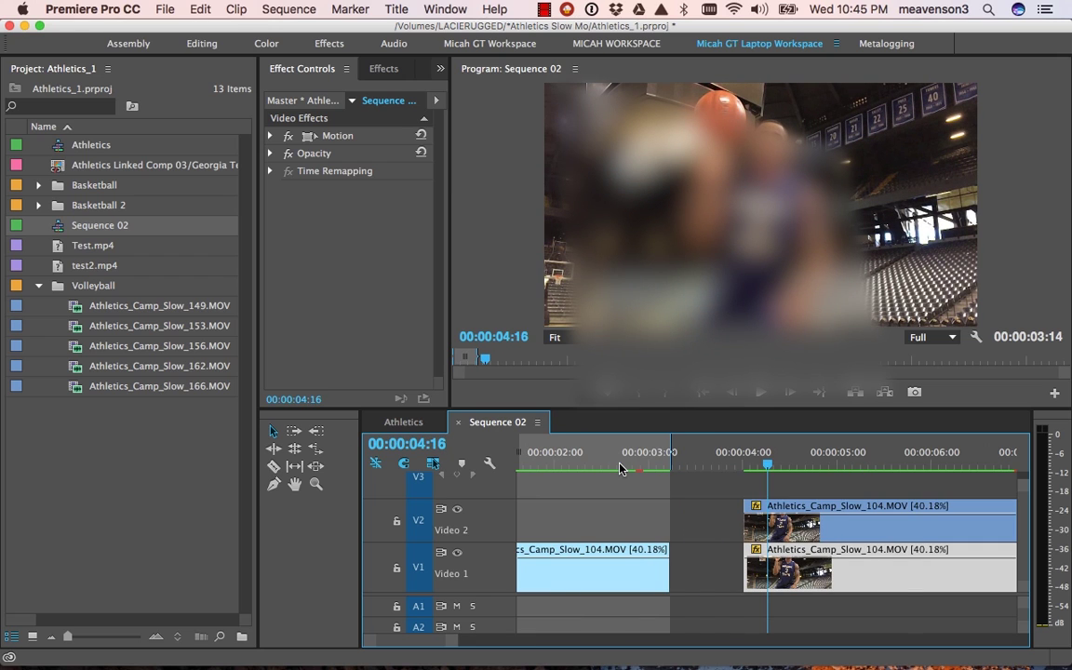
pyautogui.press('d')
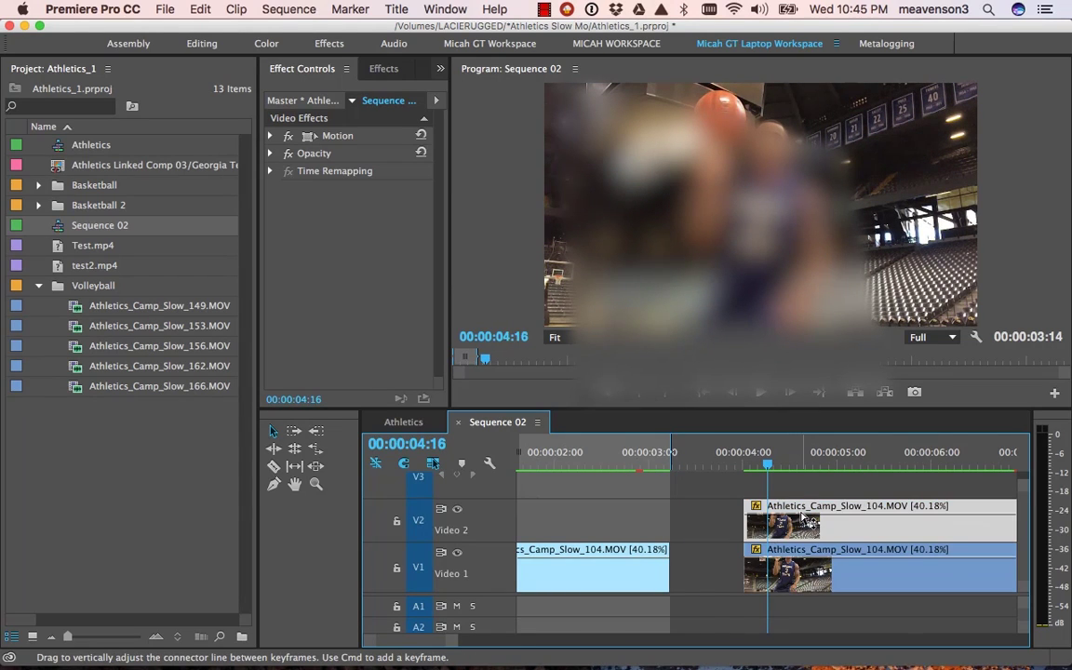
pyautogui.moveTo(802, 519); pyautogui.dragTo(811, 523)
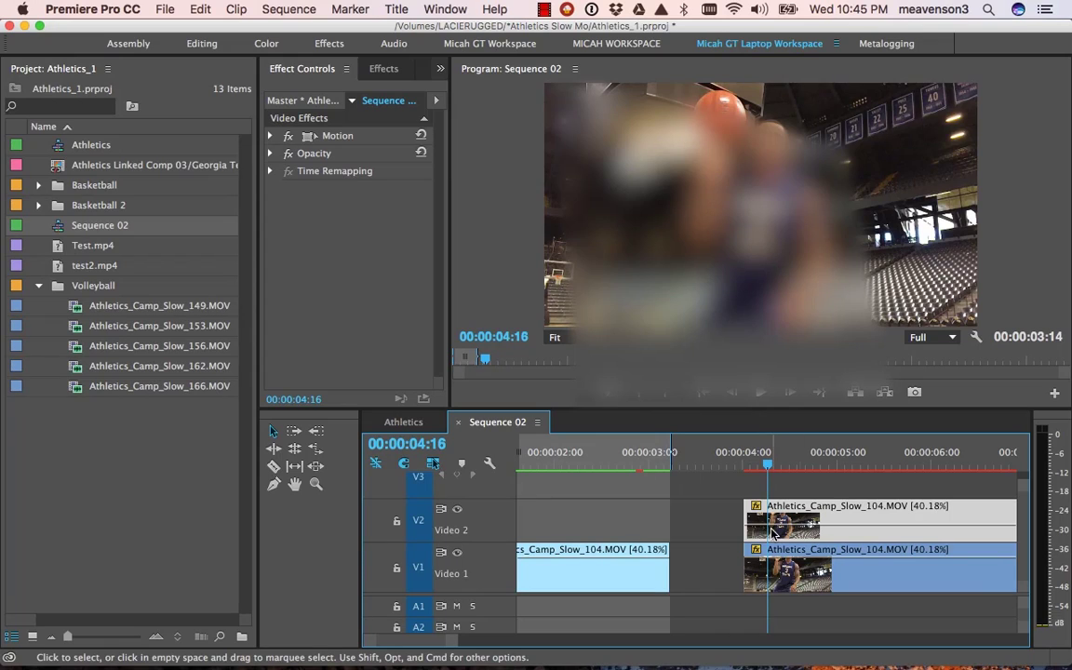
# - Zoom to frame level, shift the Video 1 clip a couple of frames later, and preview
pyautogui.press('=')
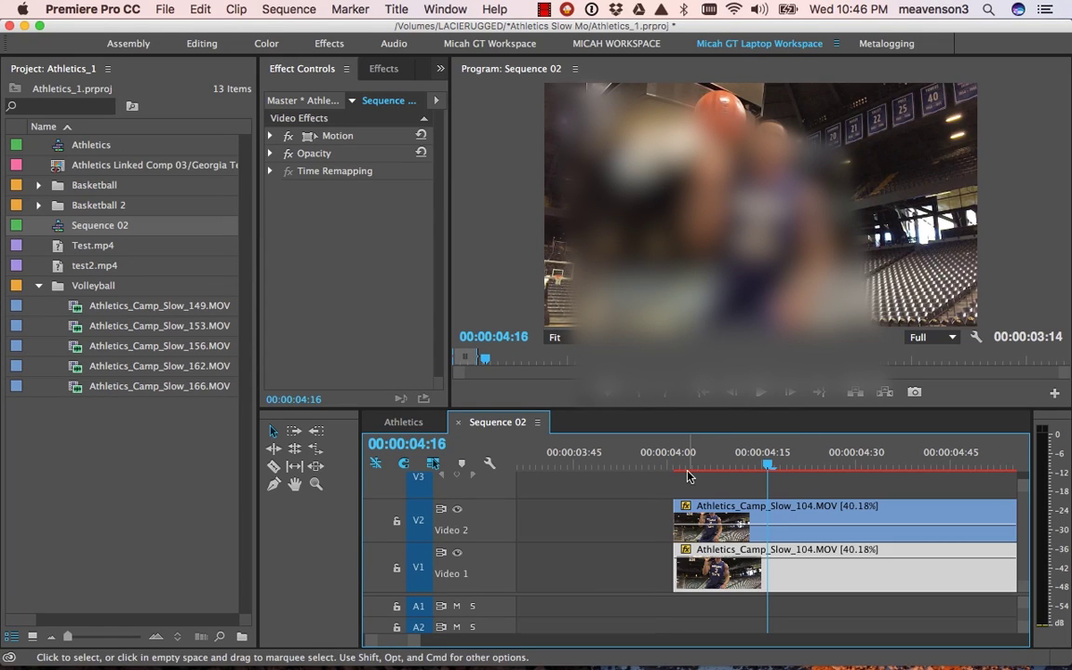
pyautogui.click(689, 470)
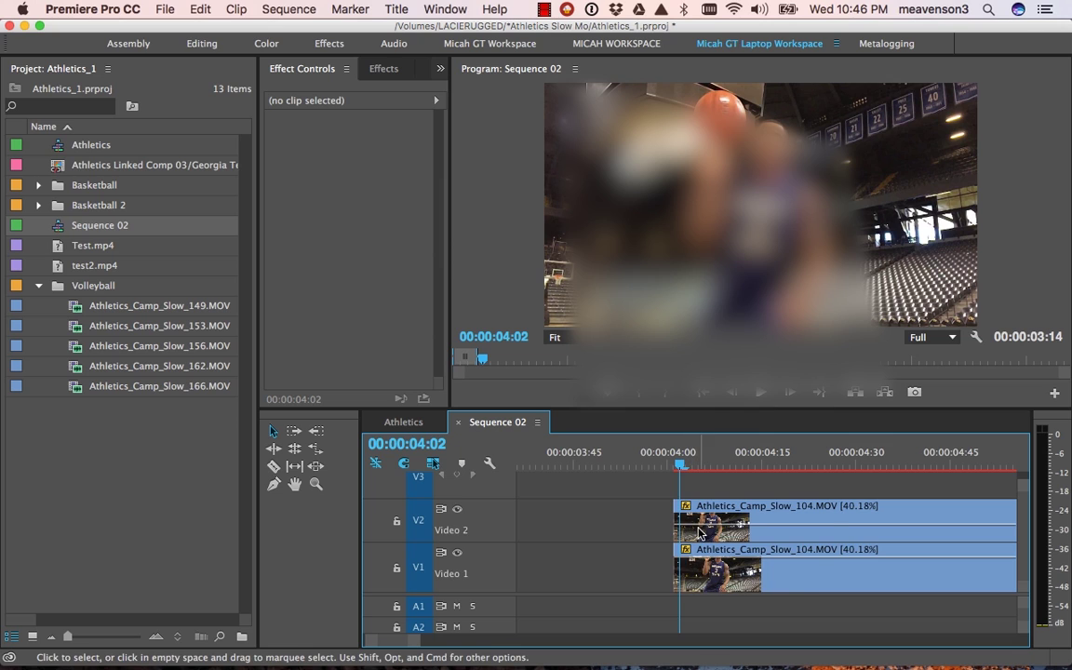
pyautogui.press('=')
pyautogui.press('=')
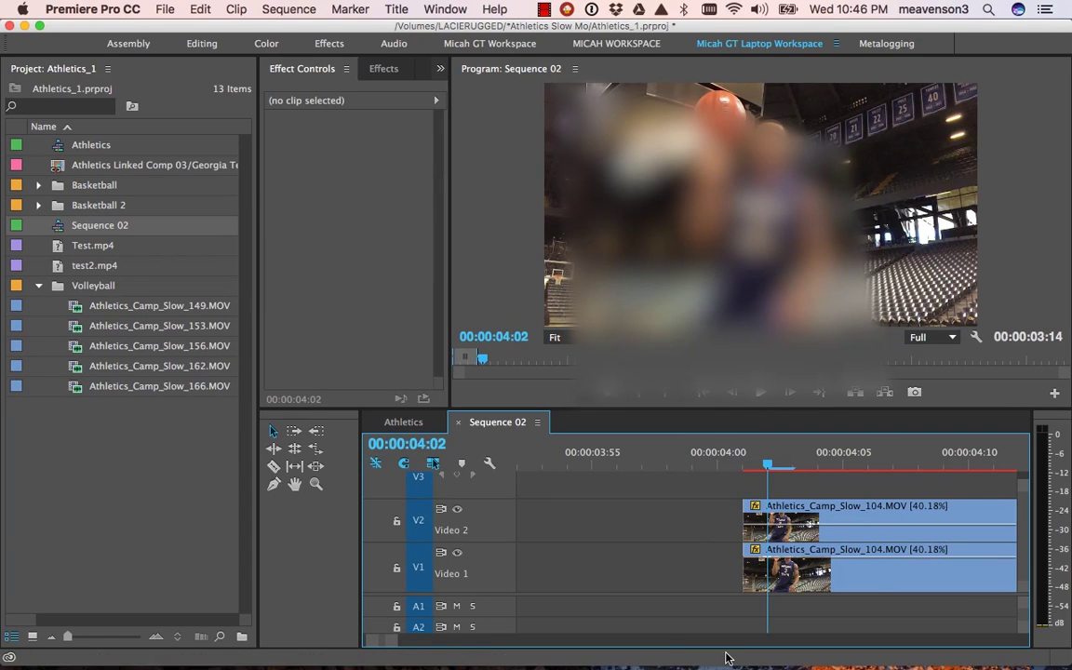
pyautogui.click(753, 561)
pyautogui.moveTo(753, 557); pyautogui.dragTo(769, 558)
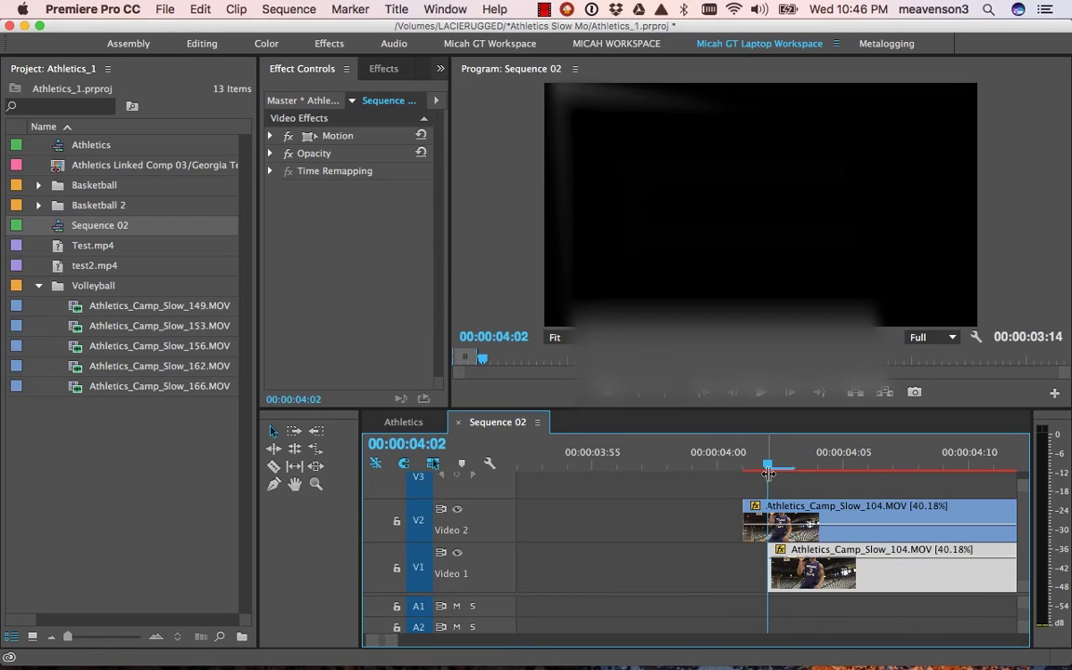
pyautogui.click(746, 466)
pyautogui.press('-')
pyautogui.press('-')
pyautogui.press('-')
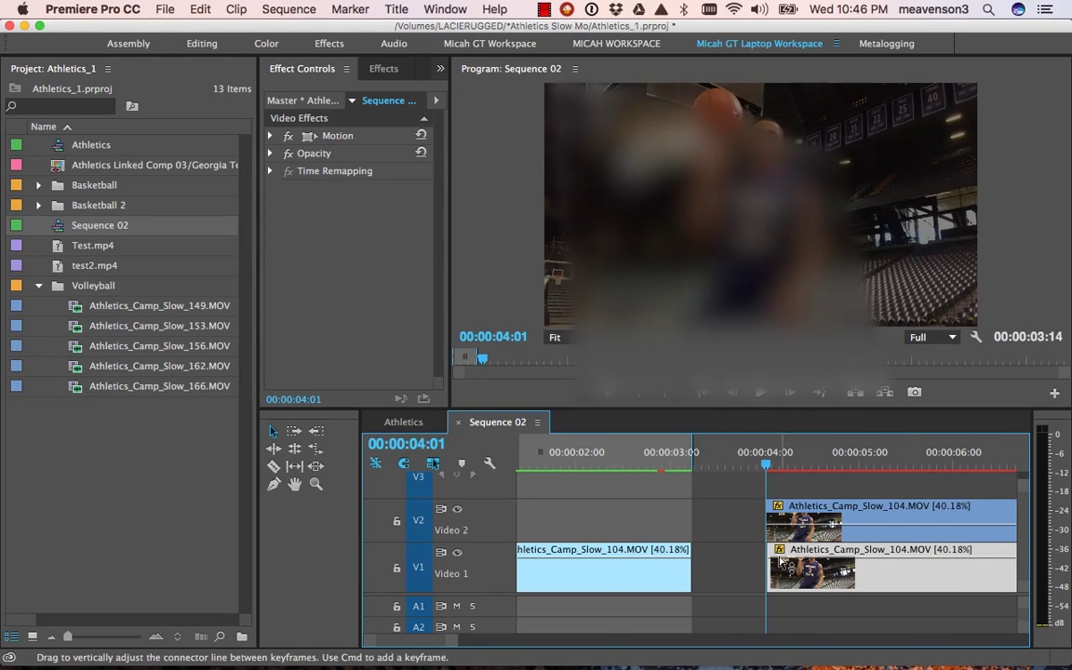
pyautogui.press('space')
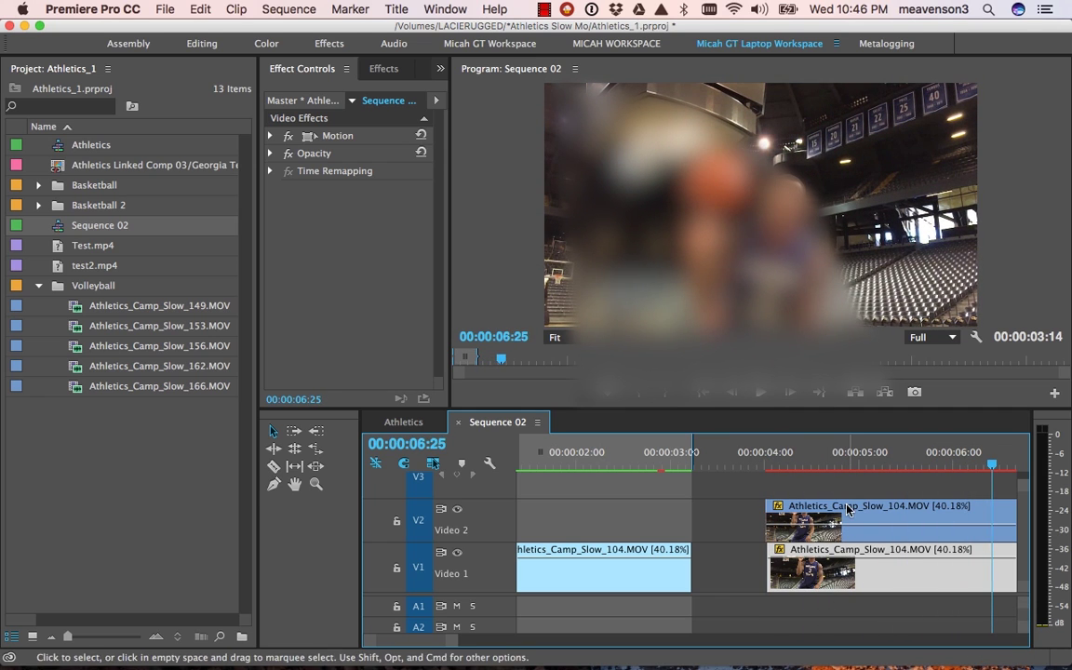
pyautogui.click(815, 465)
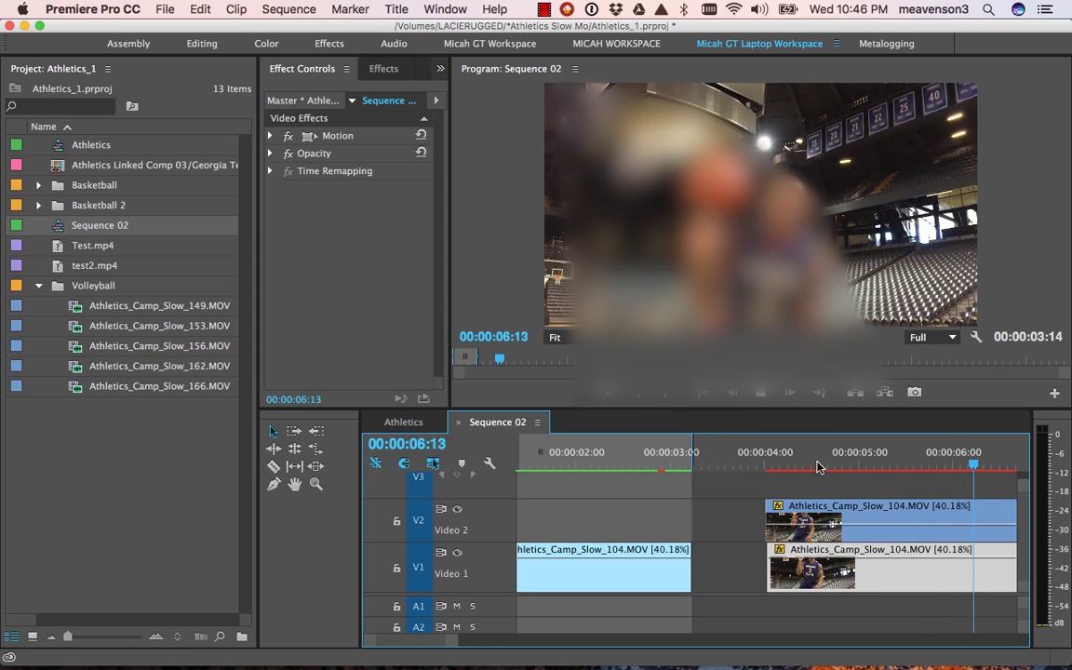
# - Refine the Video 1 clip to sit exactly two frames later, then play back to check flicker
pyautogui.press('-')
pyautogui.click(594, 460)
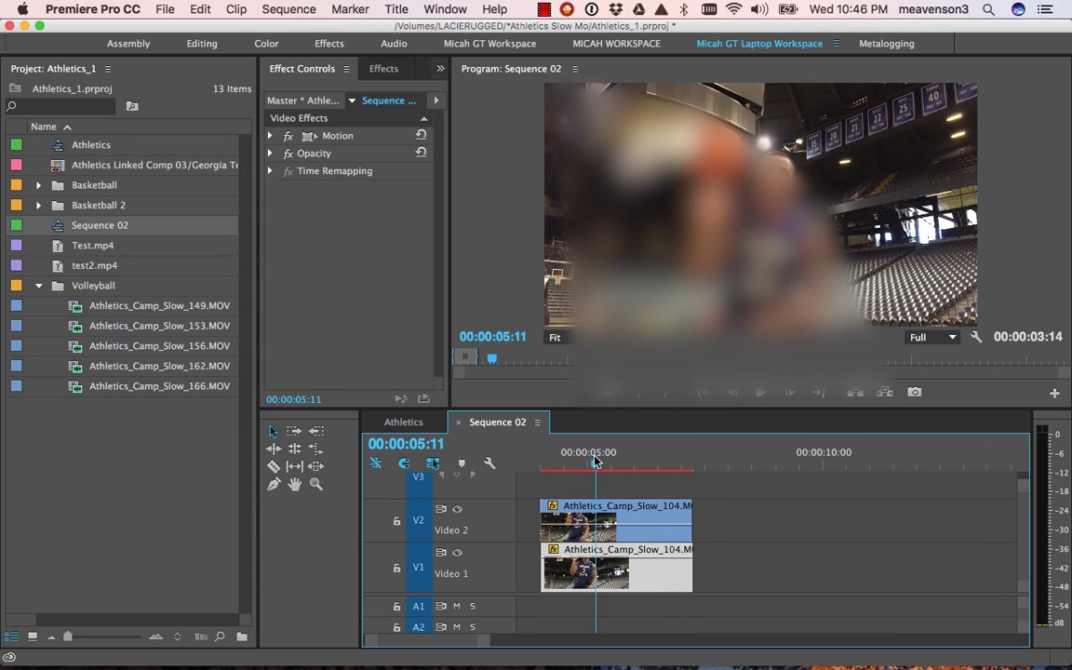
pyautogui.press('=')
pyautogui.click(561, 455)
pyautogui.press('=')
pyautogui.press('=')
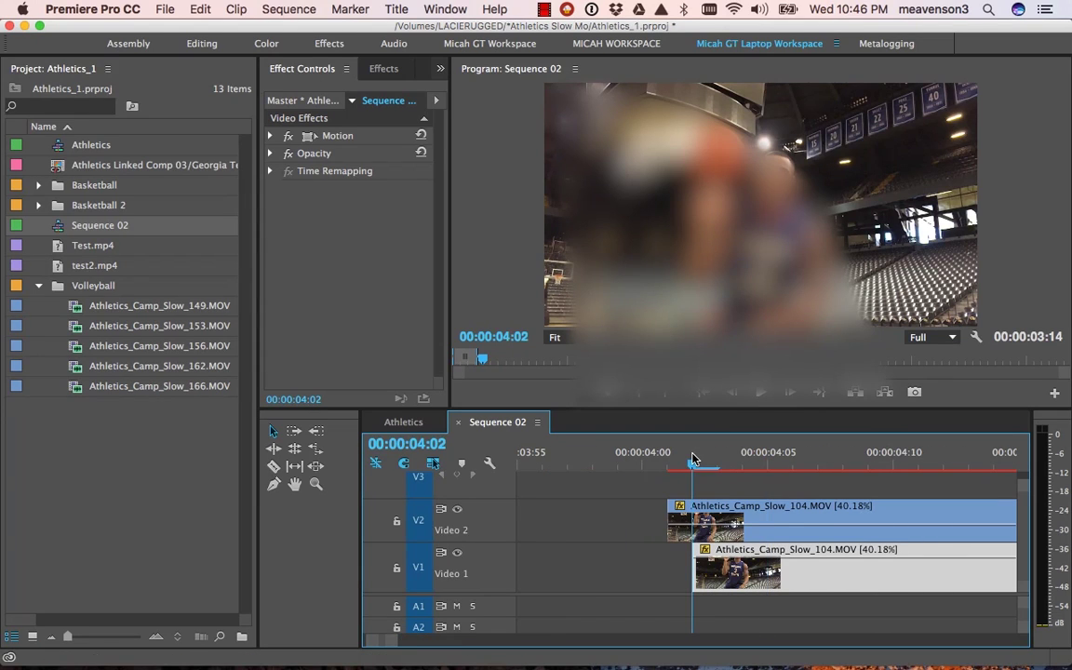
pyautogui.moveTo(692, 459); pyautogui.dragTo(680, 463)
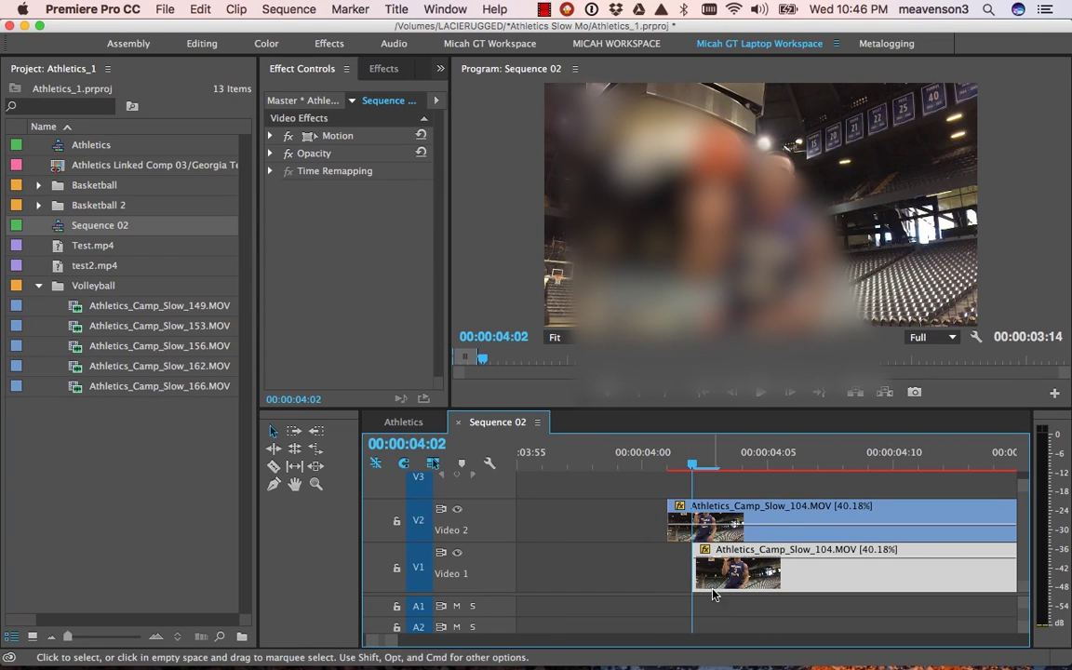
pyautogui.moveTo(715, 582); pyautogui.dragTo(758, 578)
pyautogui.click(678, 464)
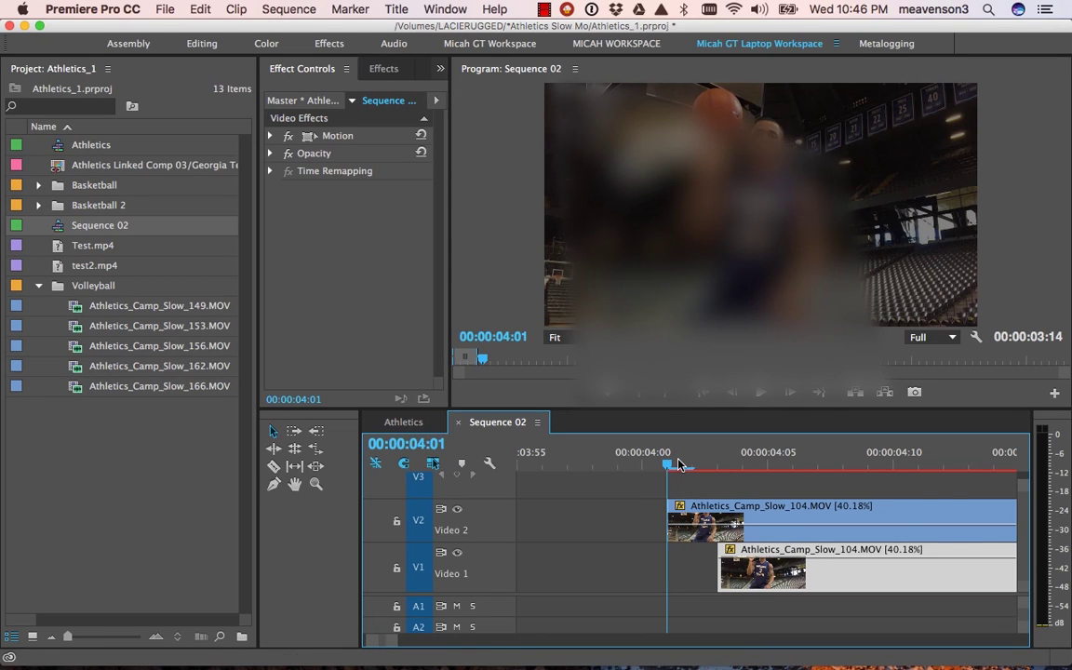
pyautogui.press('-')
pyautogui.press('-')
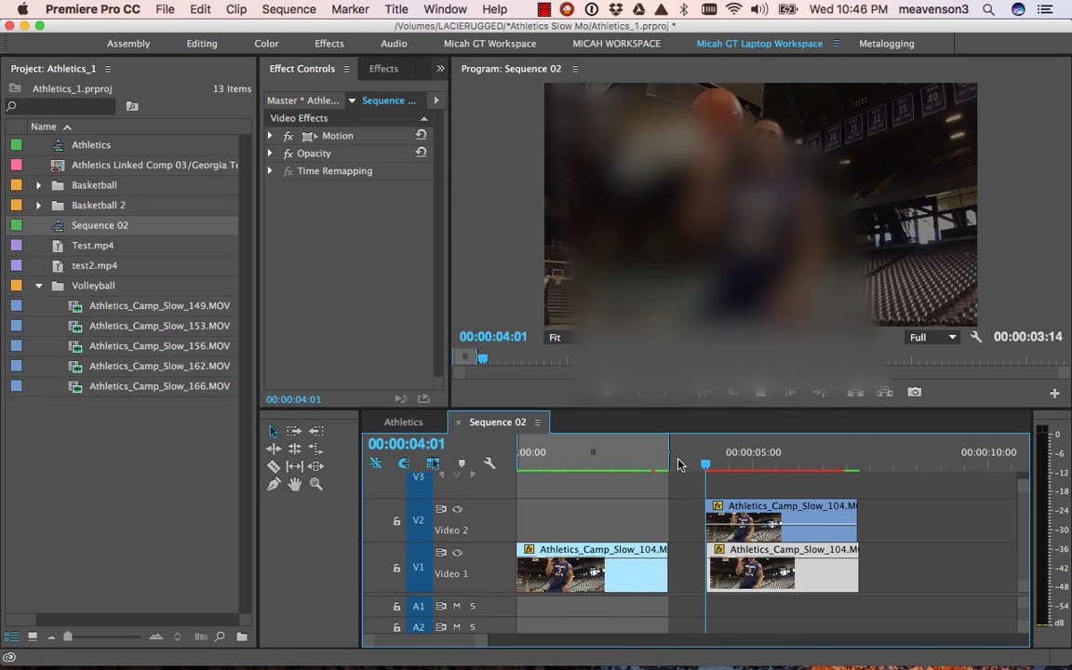
pyautogui.press('space')
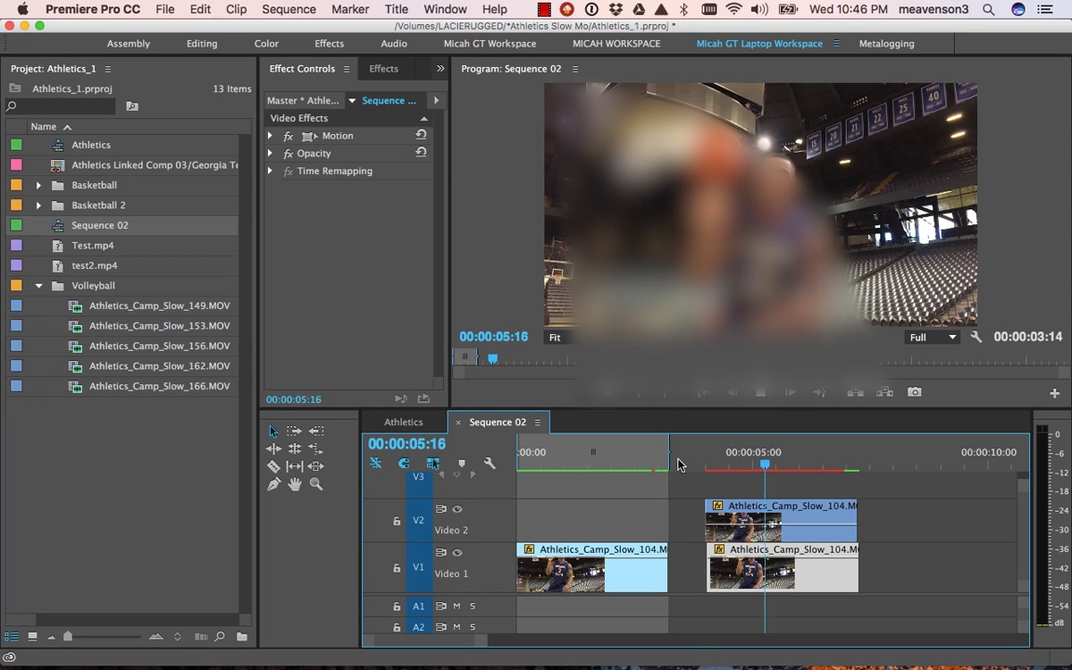
# - Trim the Video 1 clip's left edge two frames earlier so both layers start together
pyautogui.moveTo(765, 469); pyautogui.dragTo(711, 472)
pyautogui.press('=')
pyautogui.press('=')
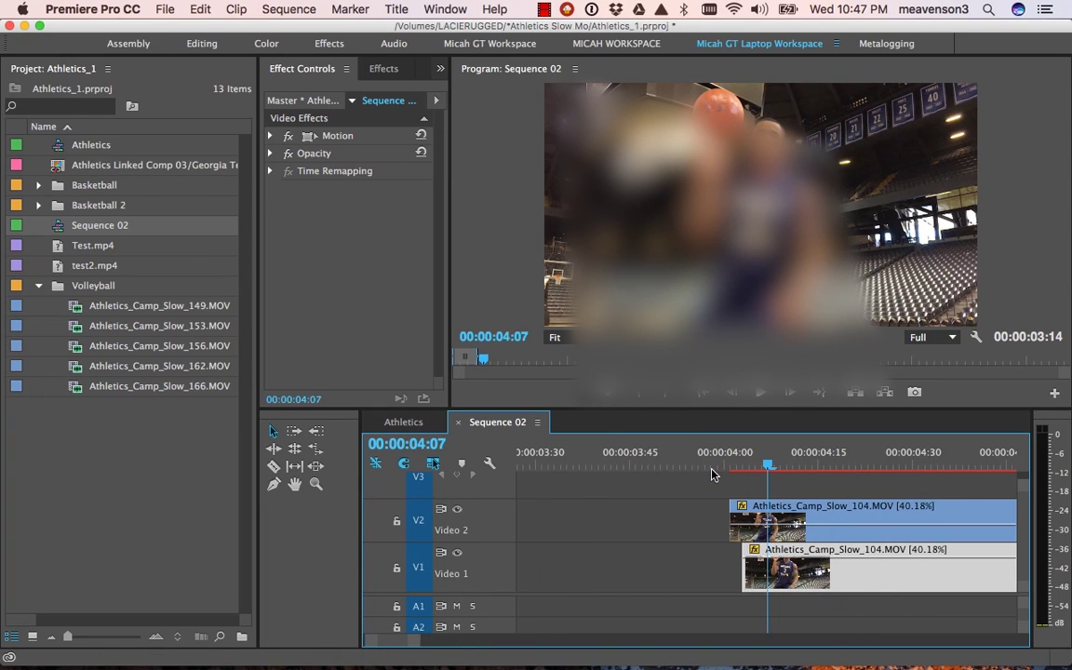
pyautogui.moveTo(737, 566); pyautogui.dragTo(733, 555)
pyautogui.click(694, 528)
pyautogui.press('-')
pyautogui.press('-')
pyautogui.press('-')
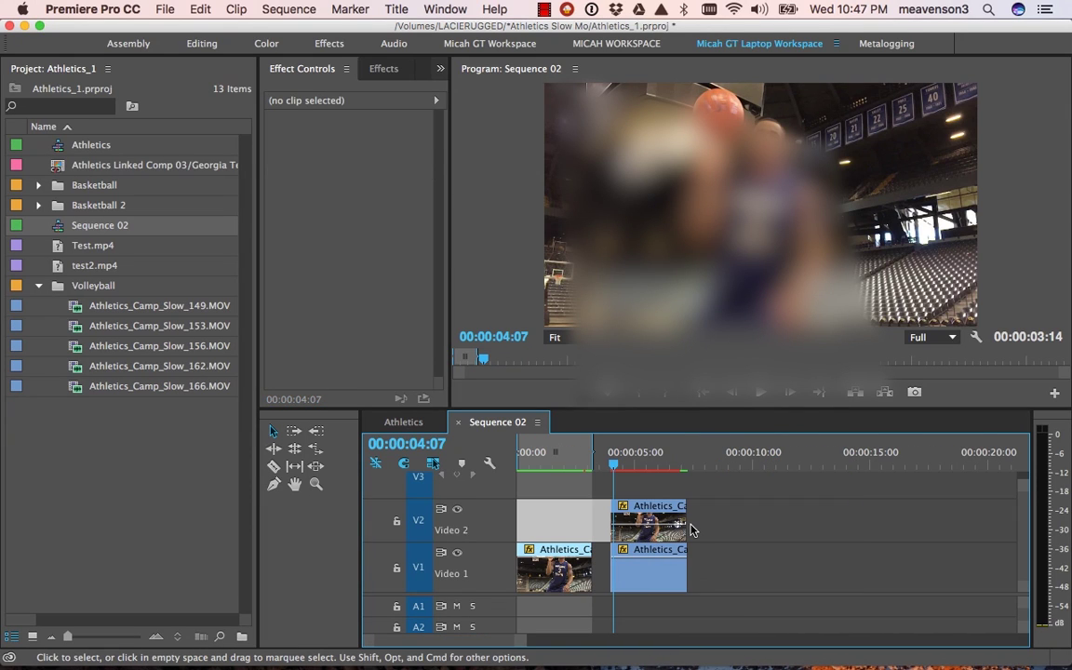
pyautogui.press('=')
# - Render the sequence previews and enlarge the Program monitor
pyautogui.press('Return')
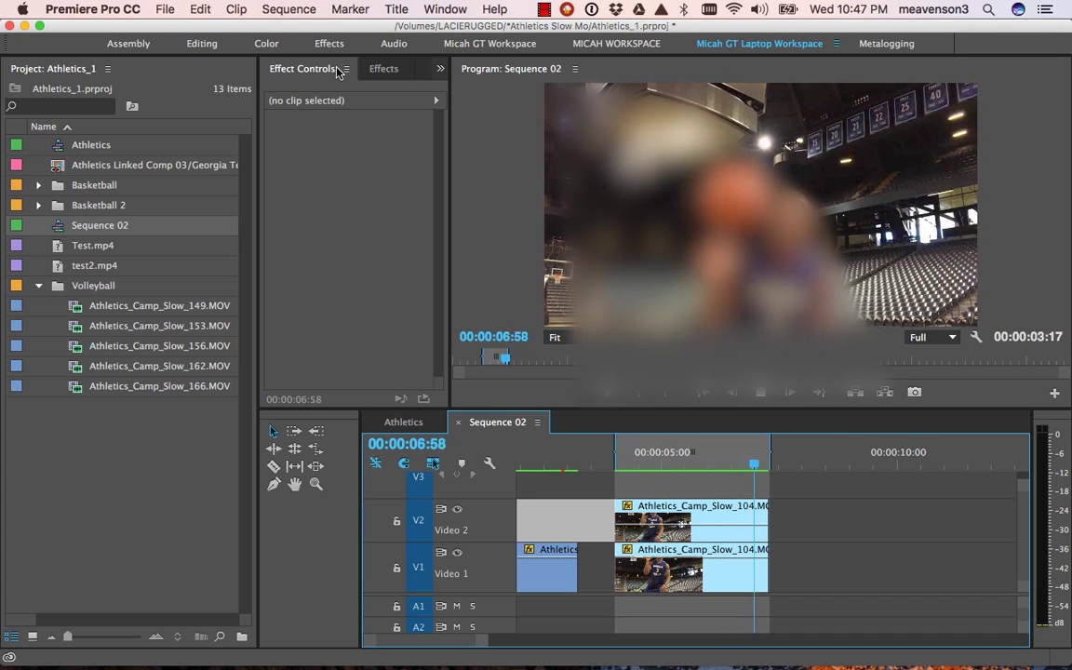
pyautogui.press('space')
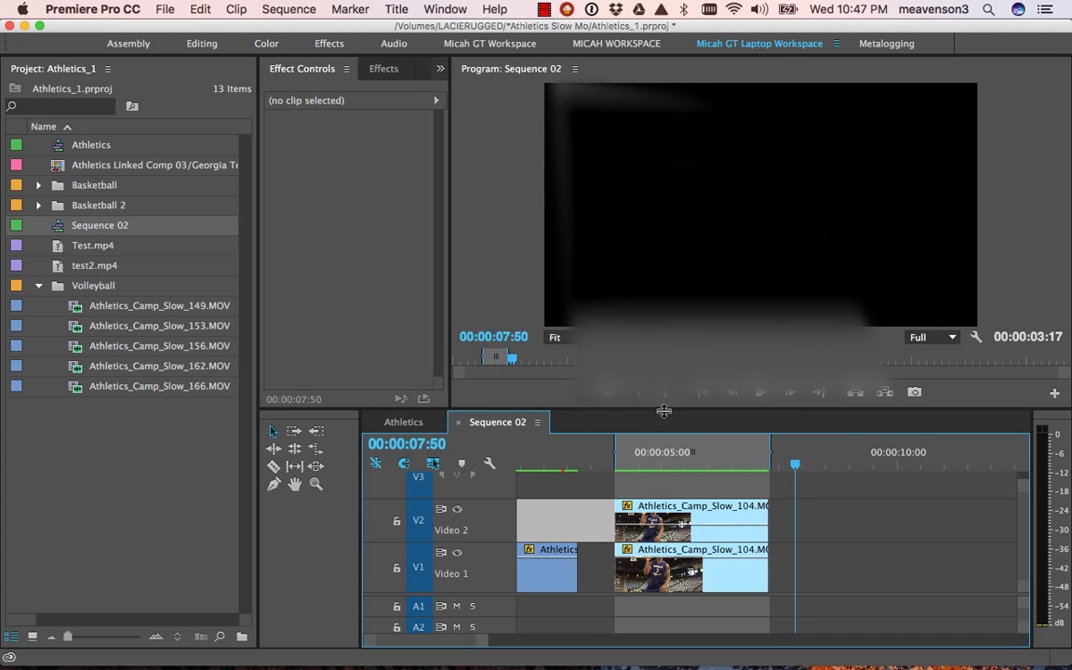
pyautogui.click(662, 409)
pyautogui.moveTo(673, 408); pyautogui.dragTo(672, 446)
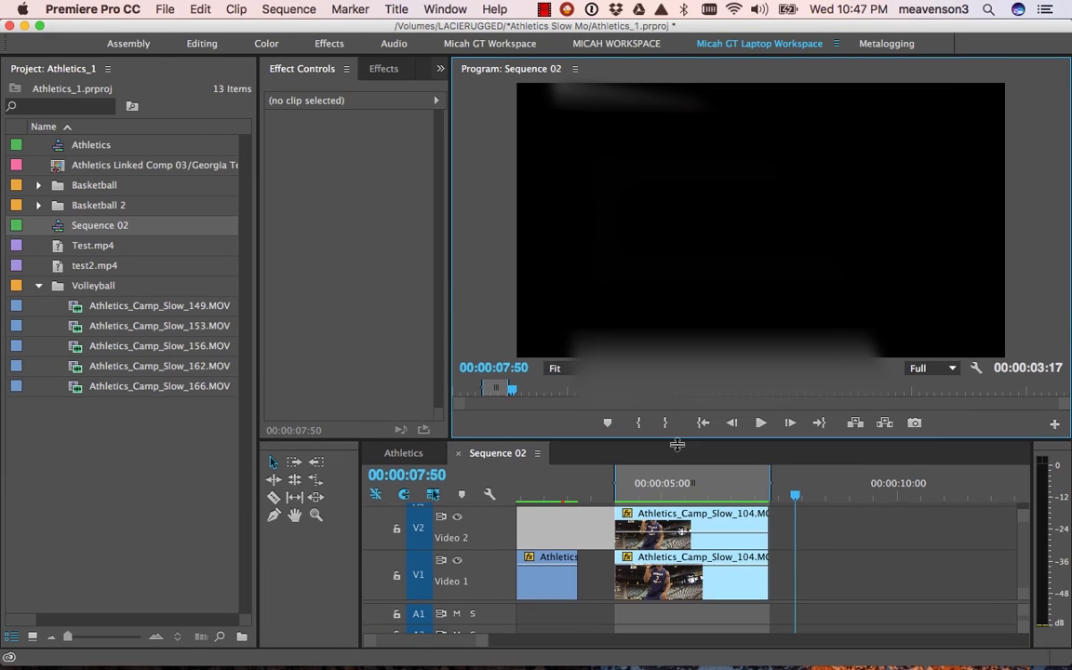
pyautogui.click(549, 503)
pyautogui.hotkey('ctrl', 'z')
pyautogui.hotkey('ctrl', 'z')
pyautogui.hotkey('ctrl', 'z')
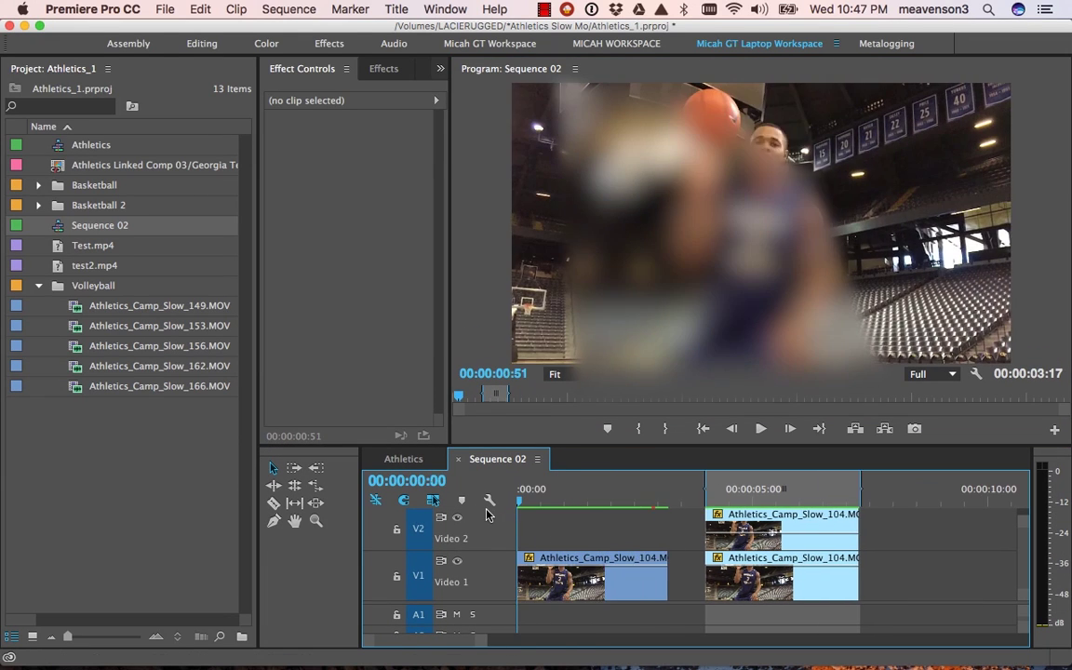
pyautogui.press('space')
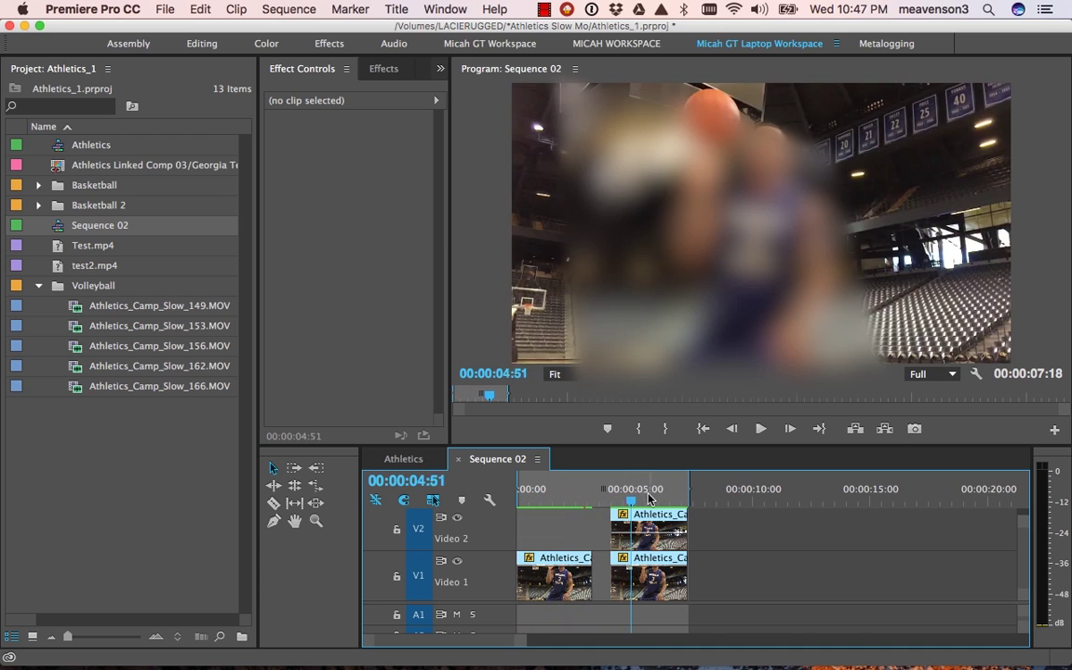
pyautogui.moveTo(616, 500); pyautogui.dragTo(614, 502)
pyautogui.press('space')
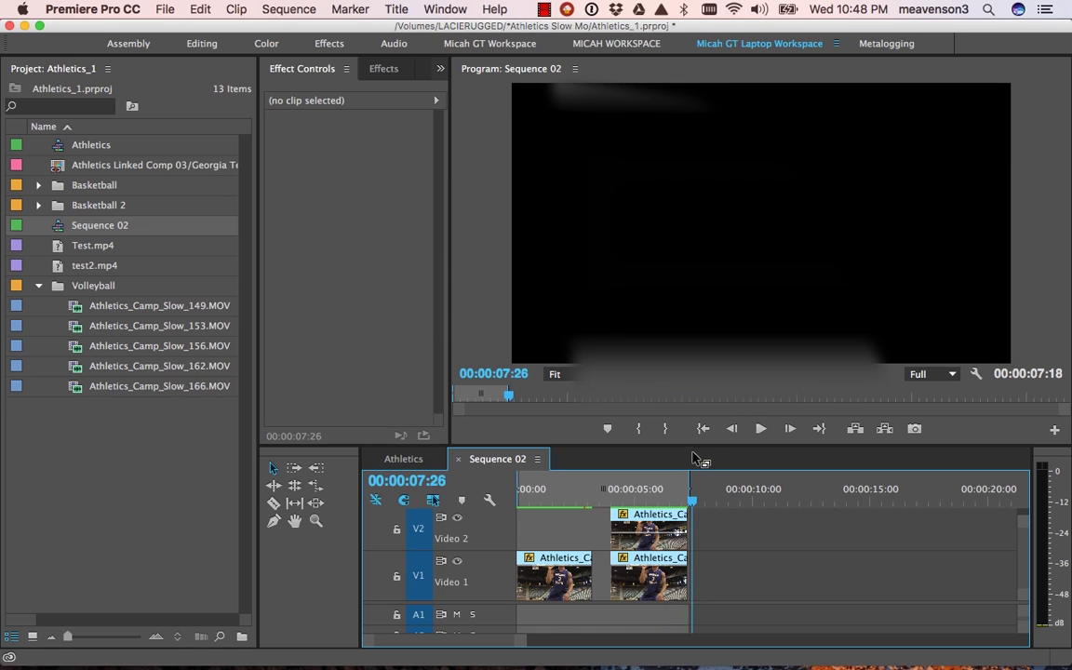
pyautogui.moveTo(692, 446); pyautogui.dragTo(693, 477)
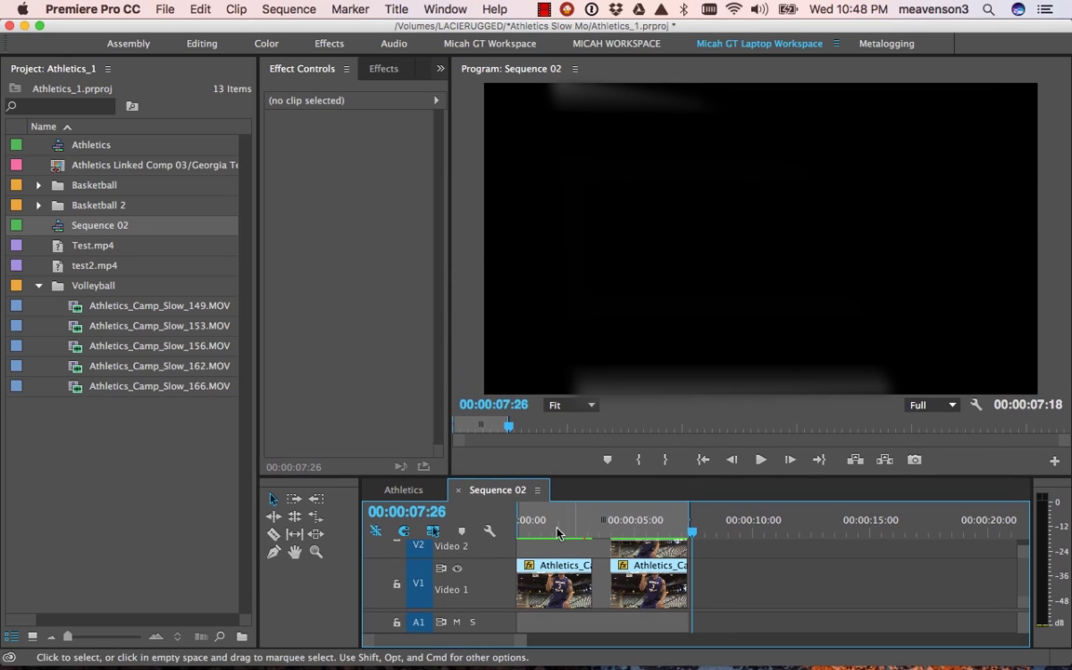
pyautogui.press('Home')
pyautogui.press('space')
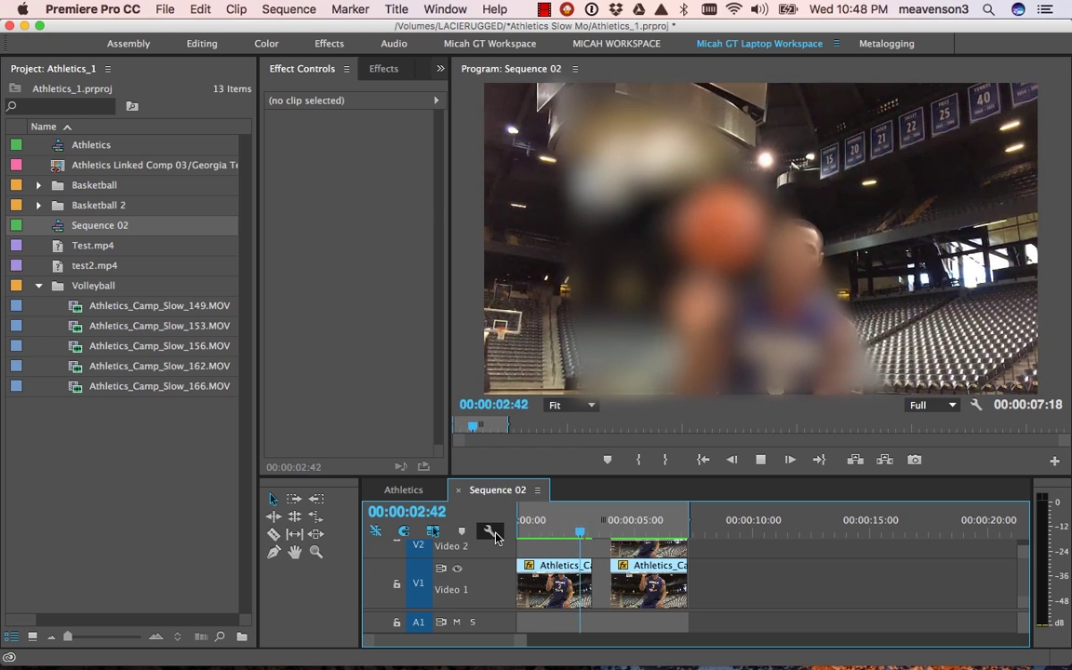
pyautogui.press('space')
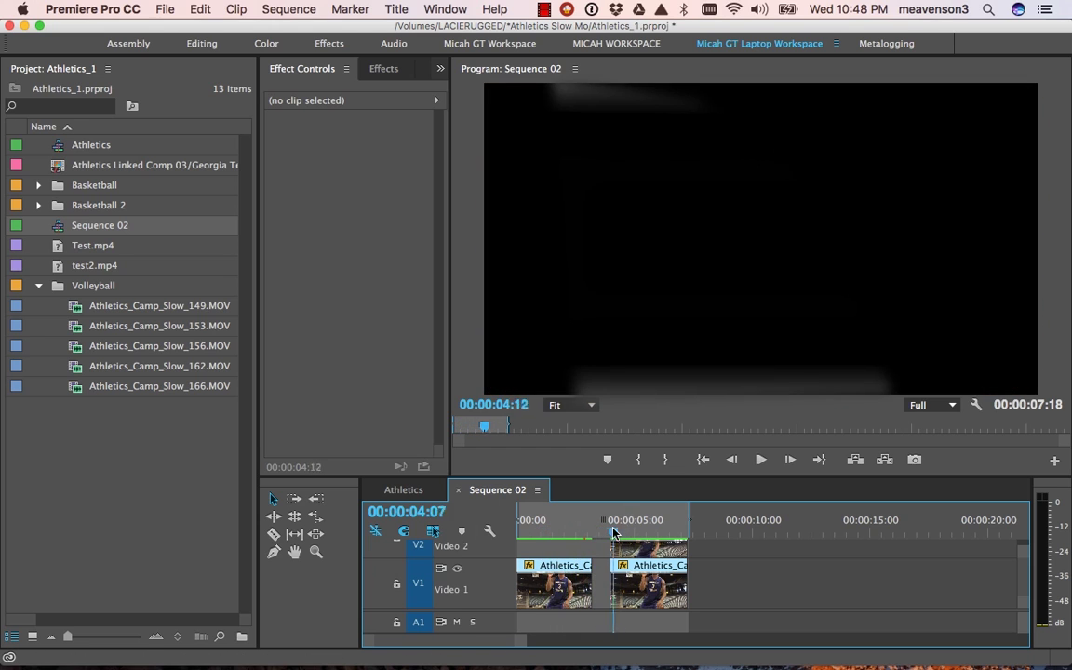
pyautogui.press('space')
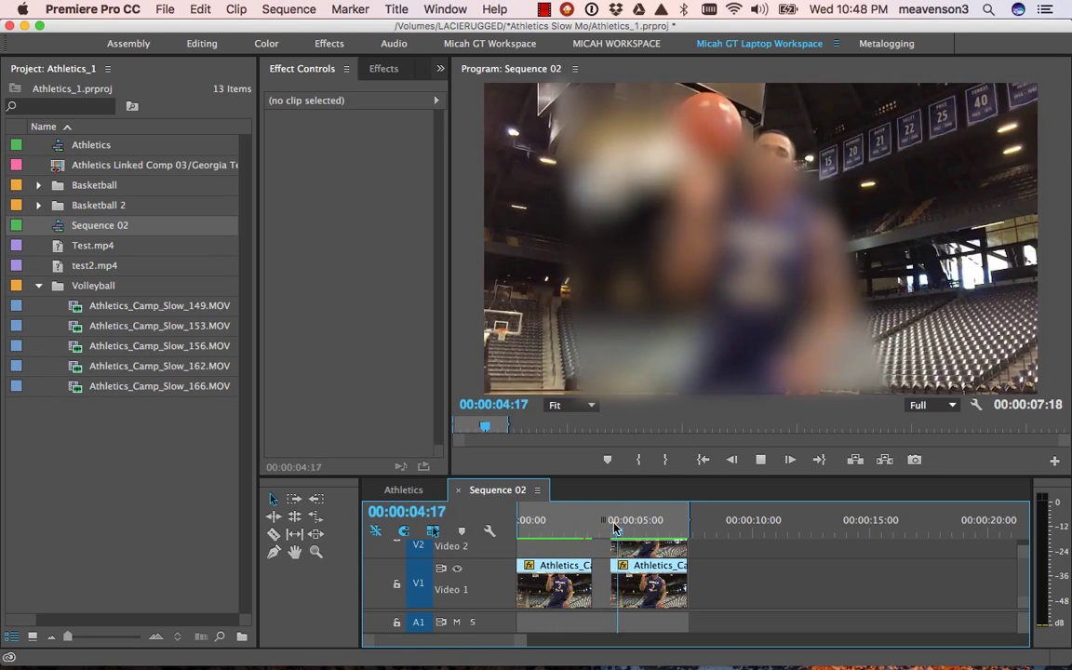
pyautogui.click(647, 540)
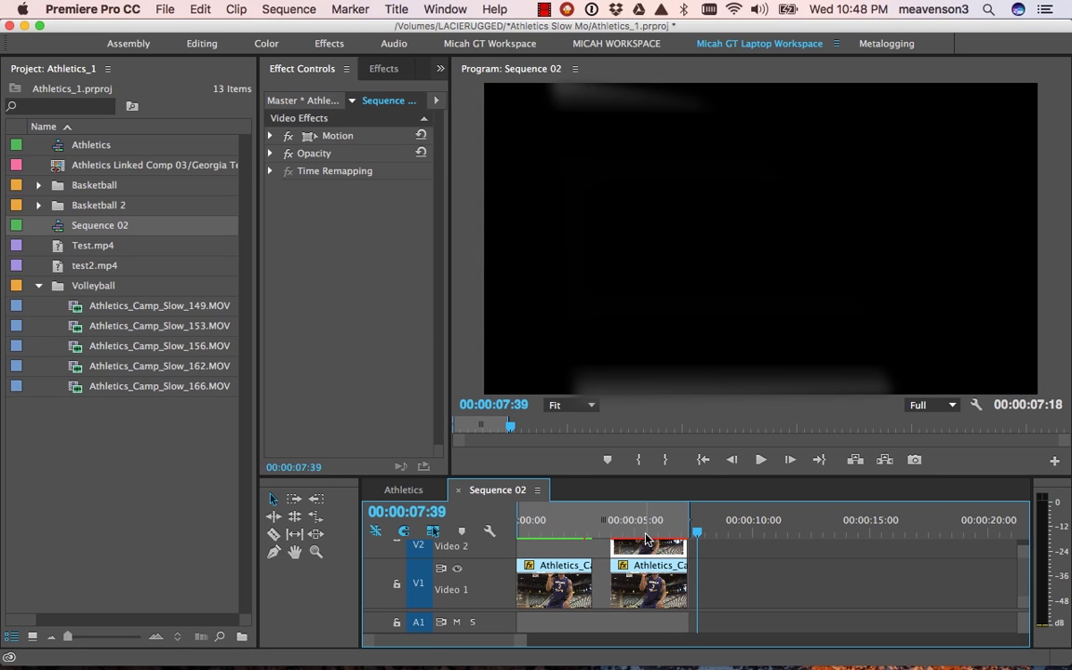
pyautogui.moveTo(665, 530); pyautogui.dragTo(616, 472)
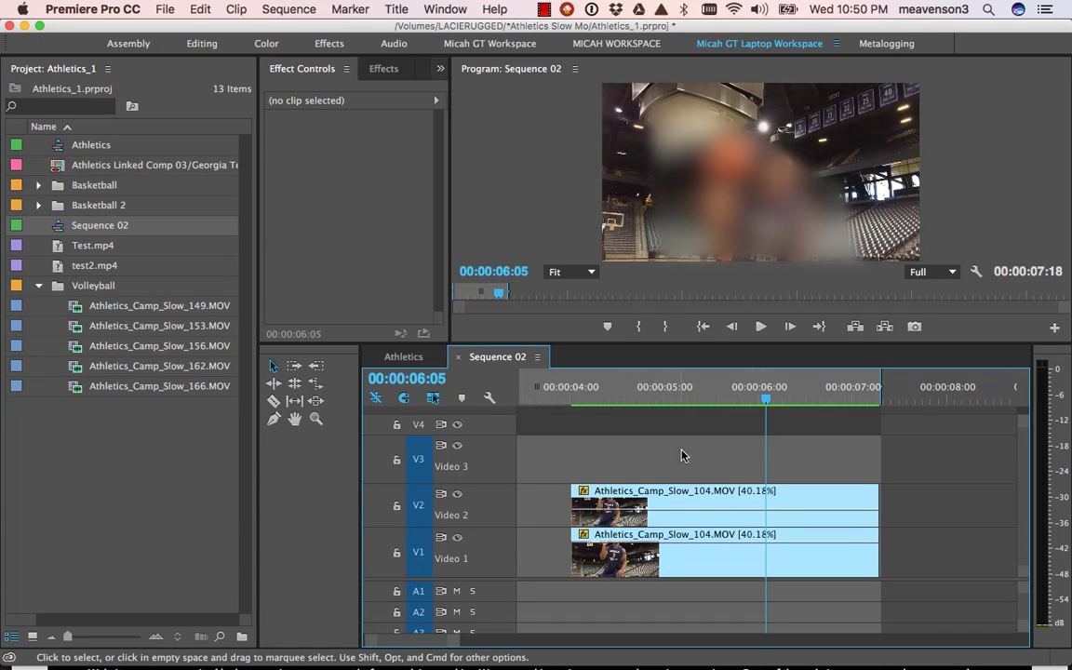
pyautogui.moveTo(628, 401); pyautogui.dragTo(586, 415)
pyautogui.press('=')
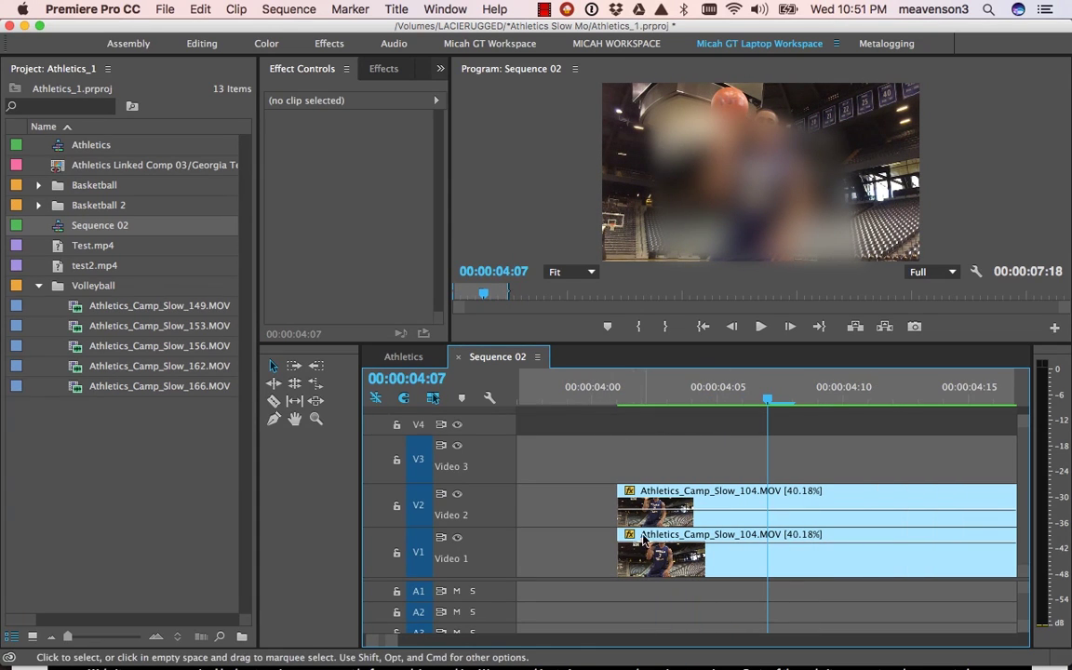
pyautogui.press('space')
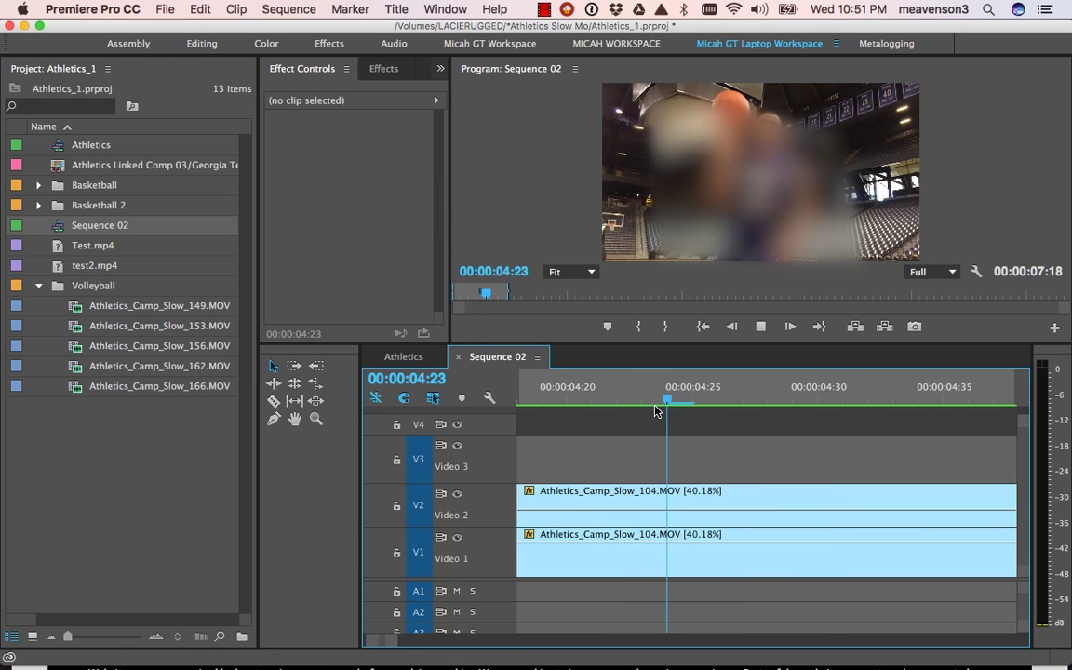
pyautogui.press('-')
pyautogui.press('space')
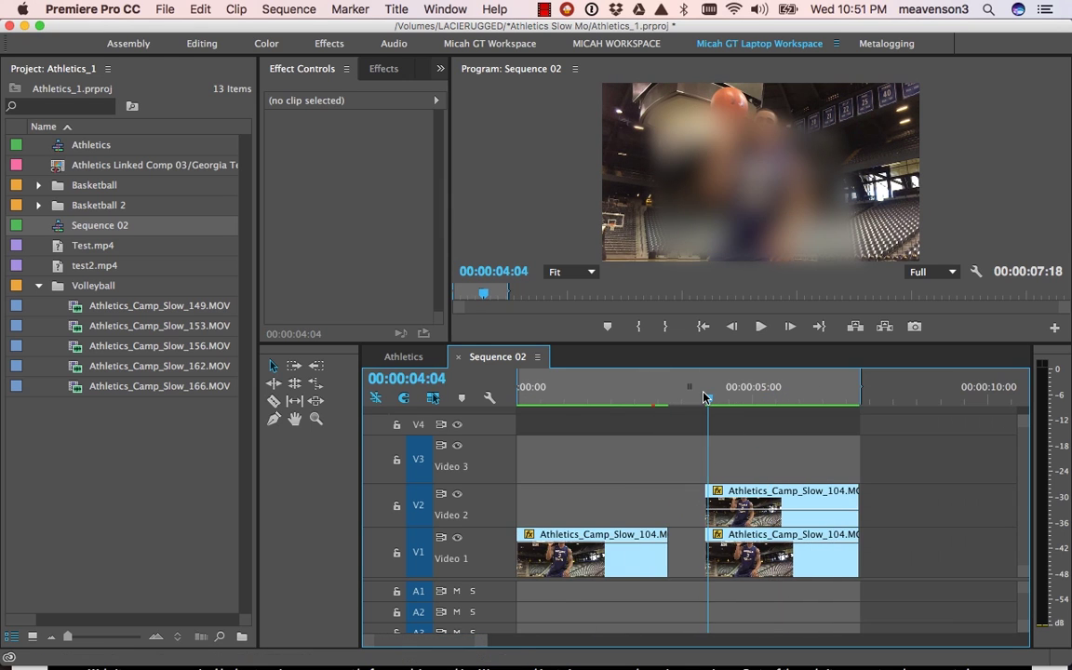
pyautogui.press('-')
pyautogui.press('-')
pyautogui.press('=')
pyautogui.press('=')
pyautogui.press('=')
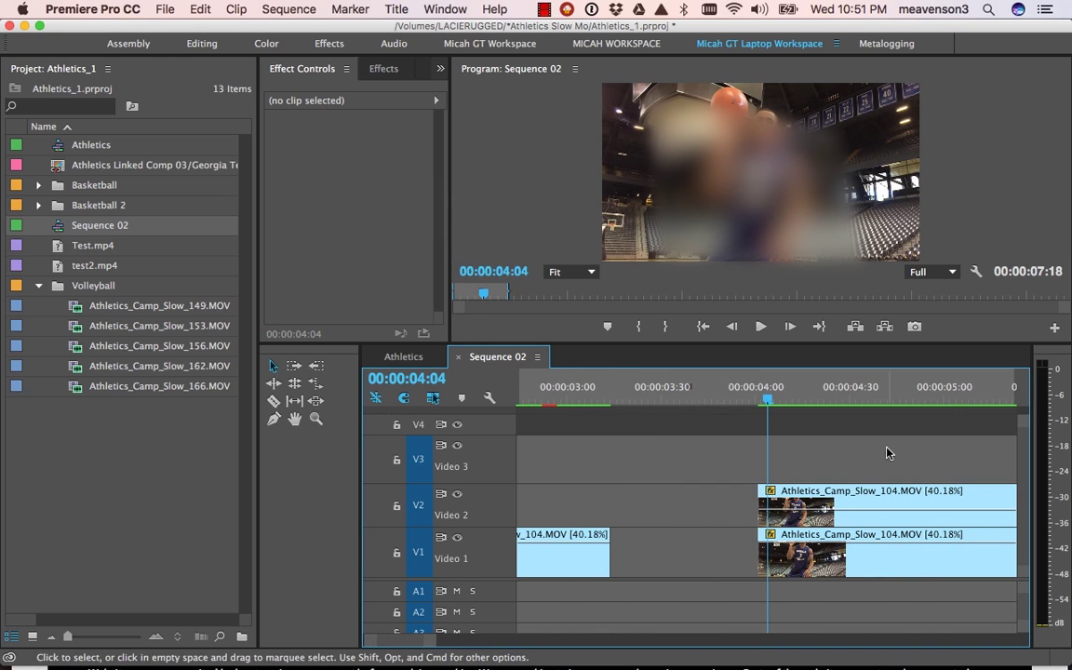
pyautogui.press('-')
pyautogui.press('-')
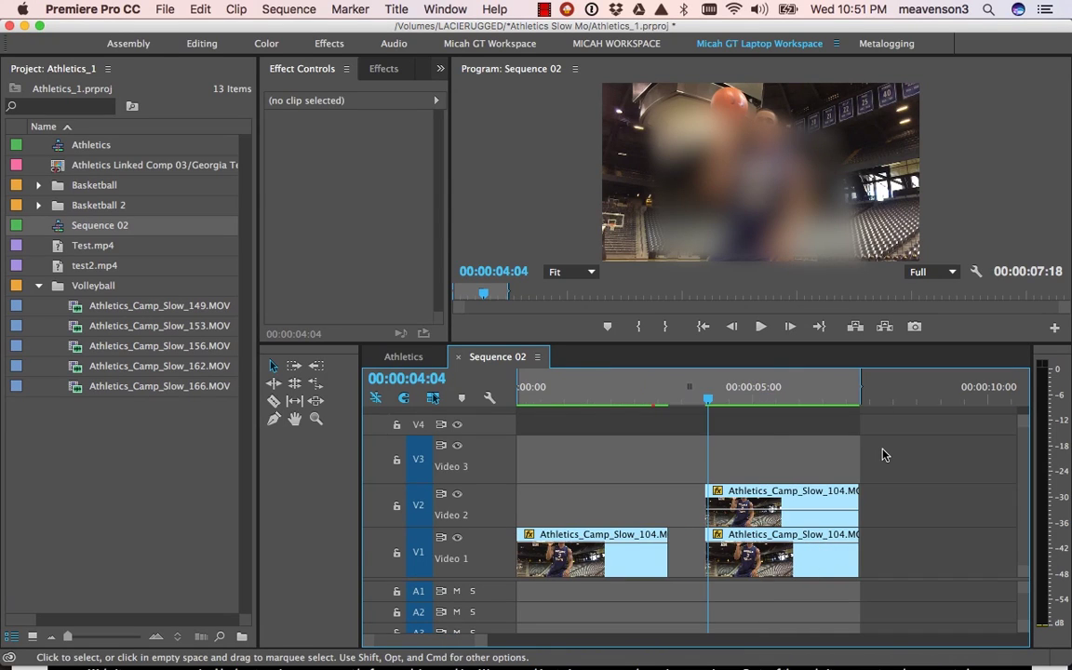
pyautogui.press('=')
pyautogui.press('=')
pyautogui.press('=')
pyautogui.press('-')
pyautogui.press('-')
pyautogui.press('-')
pyautogui.moveTo(710, 397); pyautogui.dragTo(745, 475)
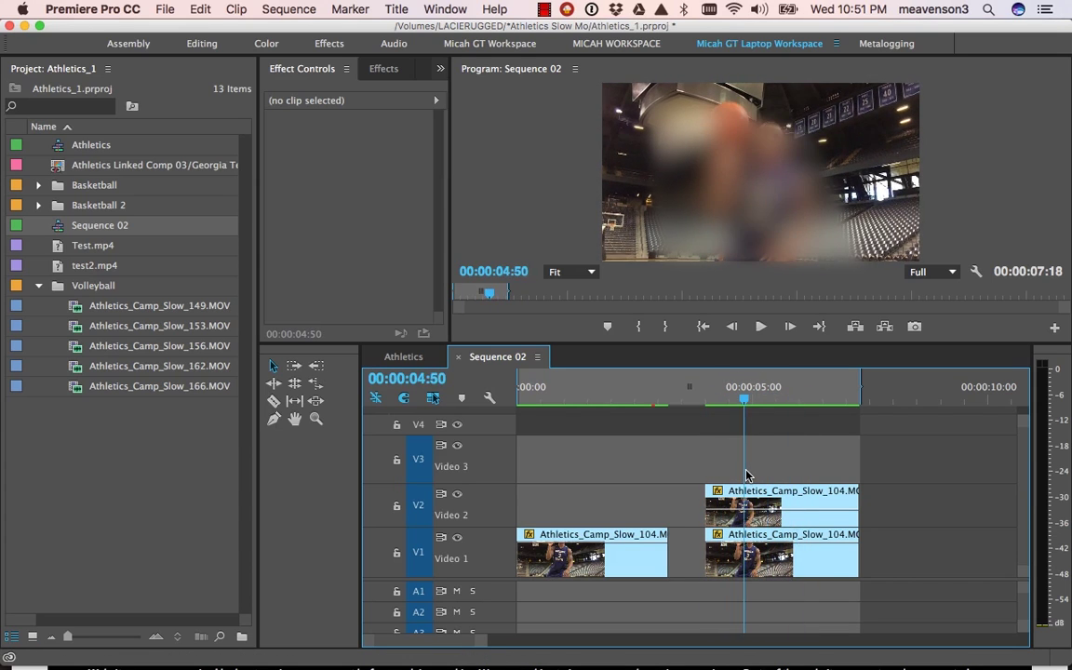